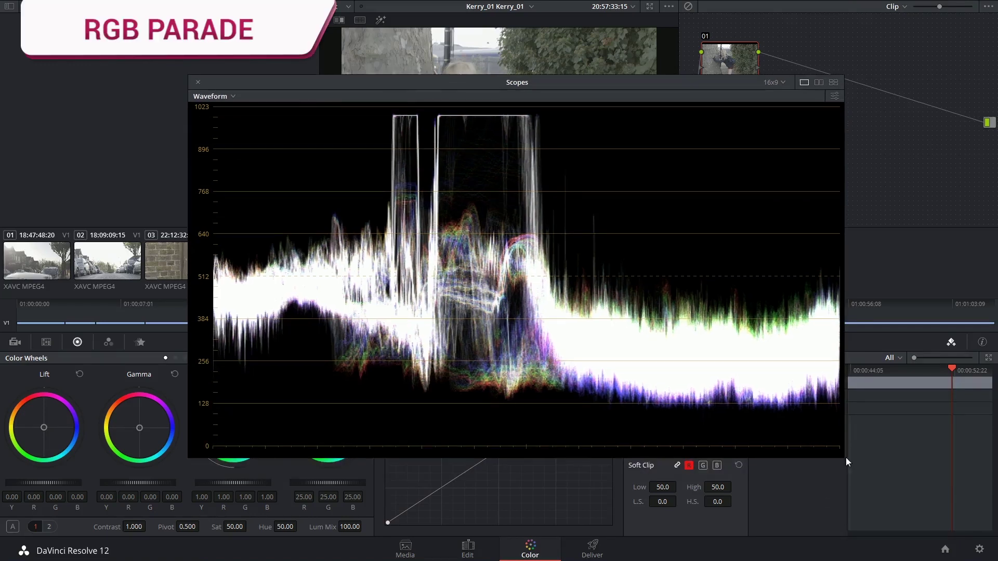
Shrink the floating Waveform scope window in two drags so the Kerry_01 clip is visible
drag(845, 457, 611, 375)
drag(403, 83, 481, 276)
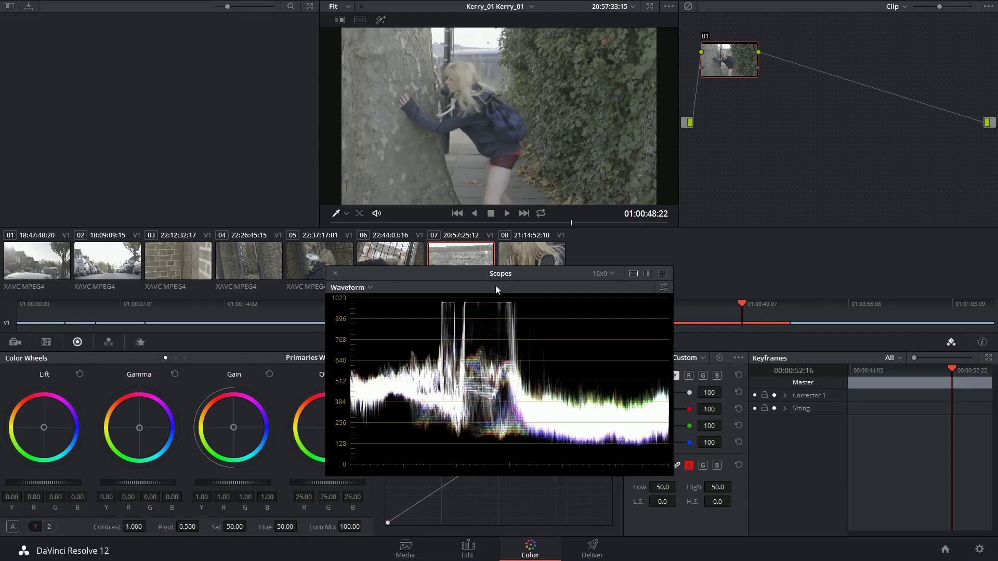
Raise the Scopes window and switch its scope type to Parade
drag(498, 278, 502, 240)
click(374, 250)
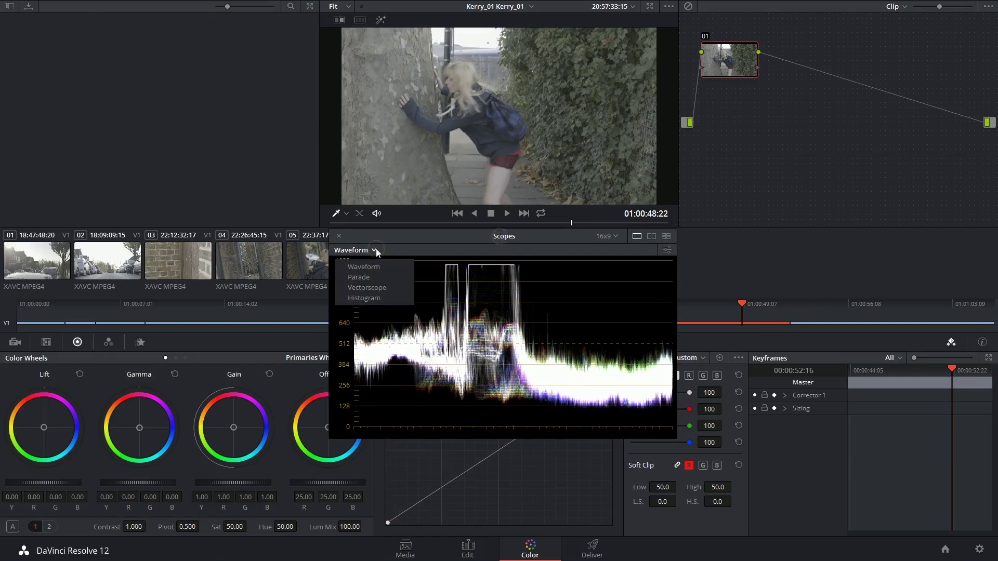
click(361, 273)
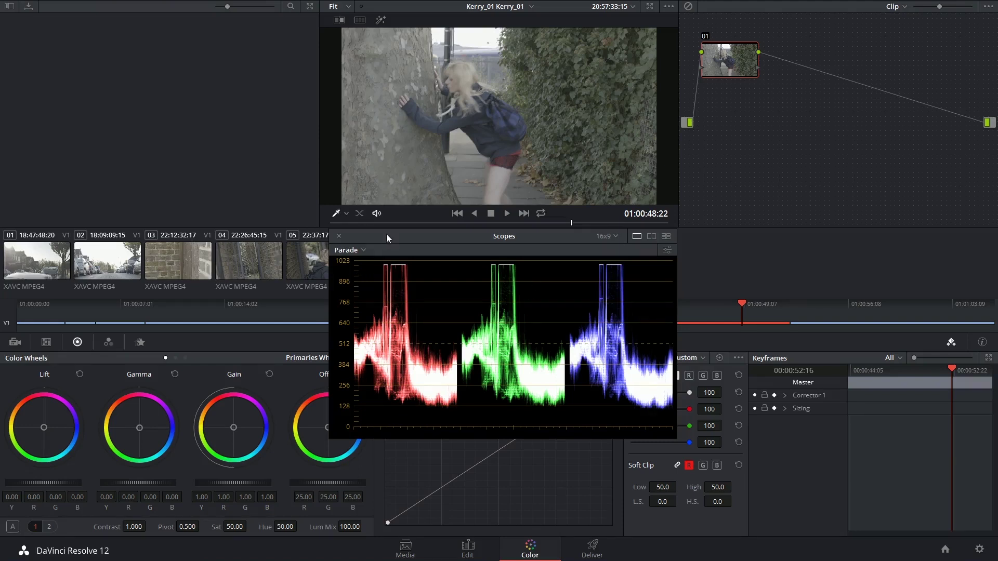
Dock the Parade scope by closing its floating window, and select brick-wall clip 03
click(339, 236)
click(198, 269)
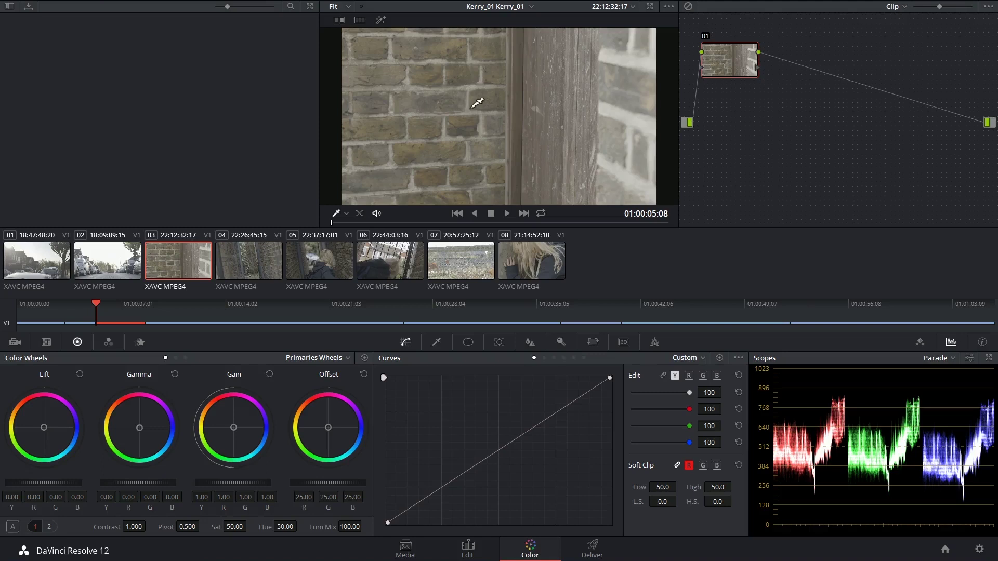
Add a midpoint to clip 03's blue channel curve and nudge it slightly
click(717, 376)
click(501, 446)
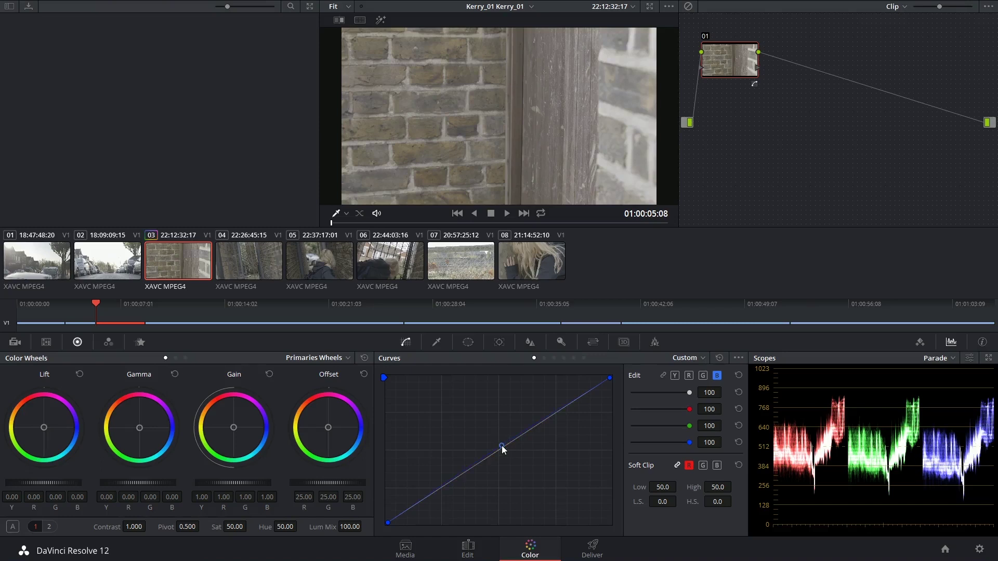
drag(502, 446, 502, 446)
Compare graded and ungraded with Shift+D, then enlarge the viewer with Alt+F
key(shift+d)
key(shift+d)
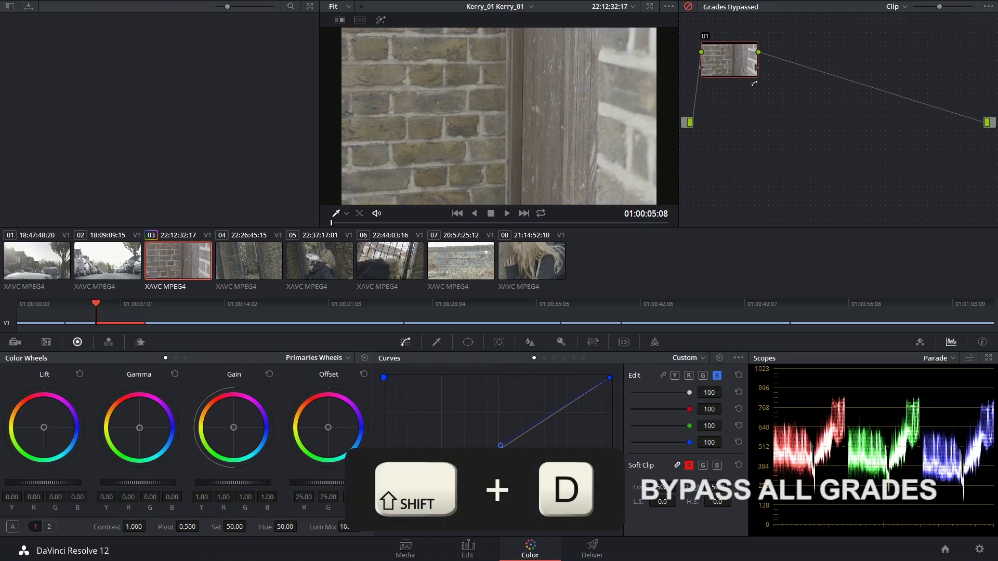
key(shift+d)
key(shift+d)
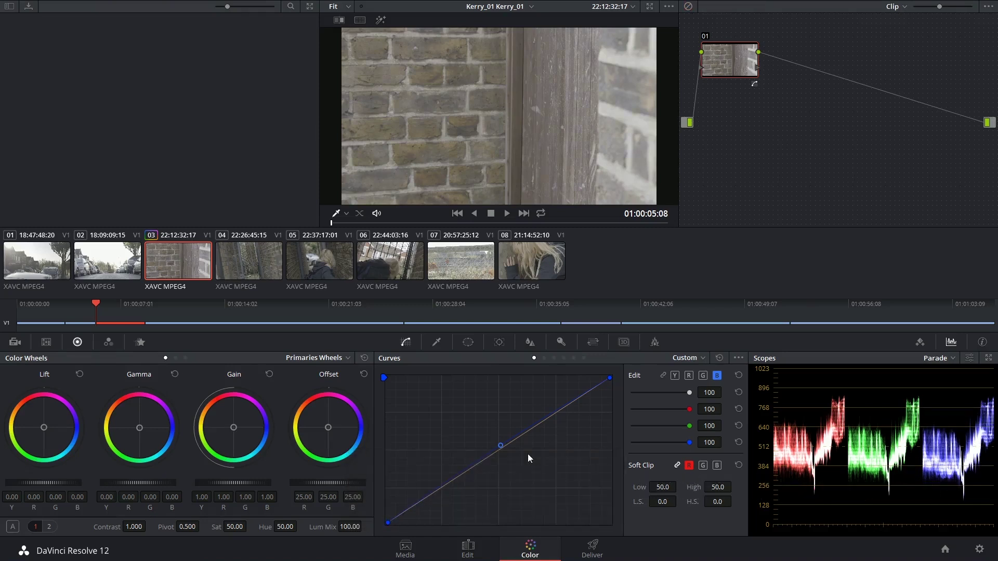
key(alt+f)
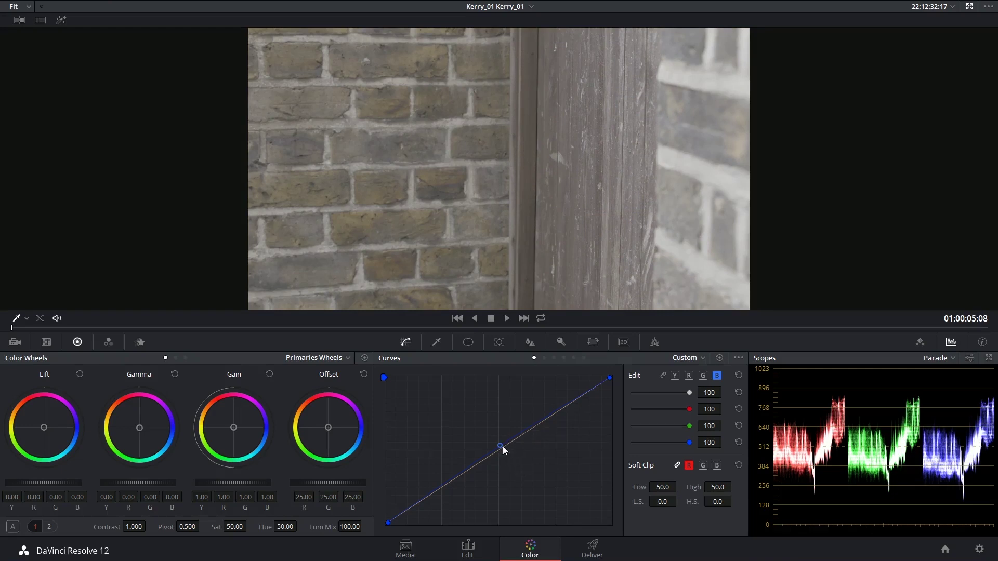
Reset the curve to straight and push the Gamma wheel slightly toward blue, comparing with Shift+D
click(720, 357)
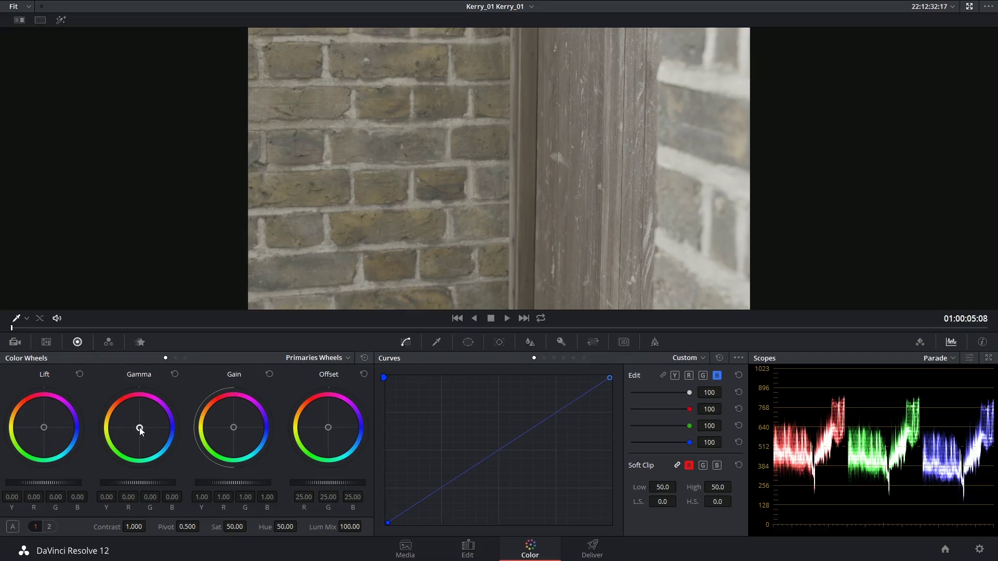
drag(141, 431, 158, 436)
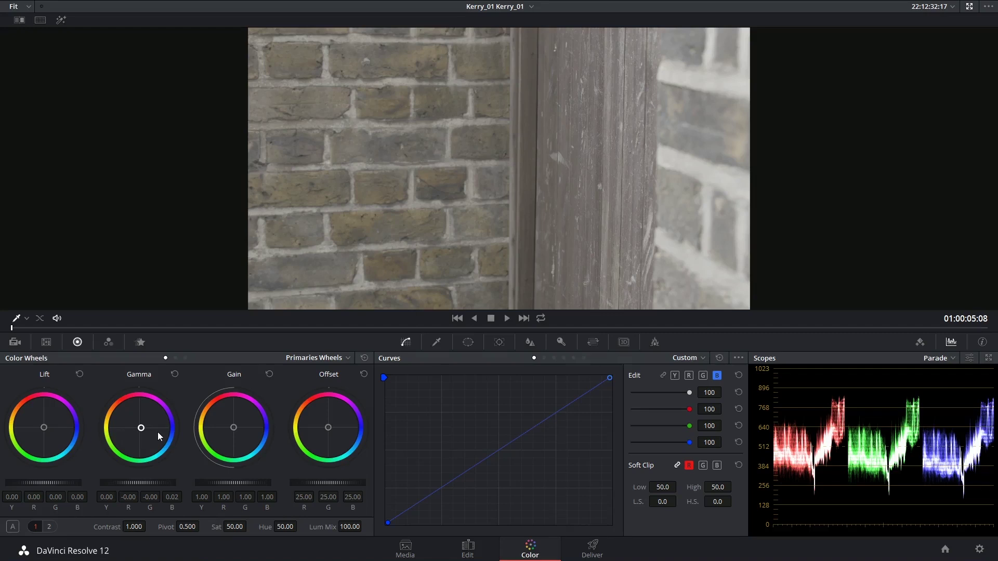
drag(158, 437, 192, 423)
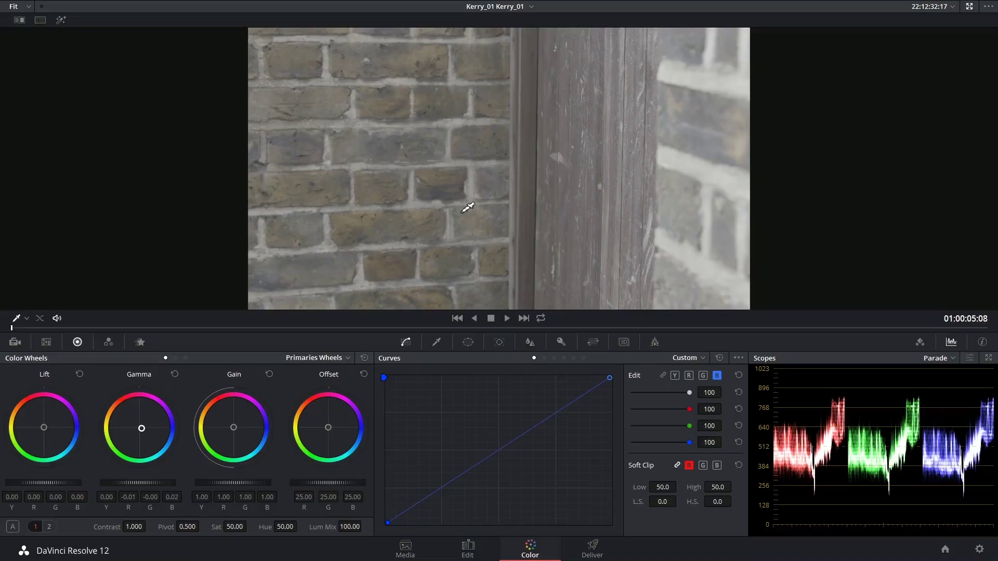
key(shift+d)
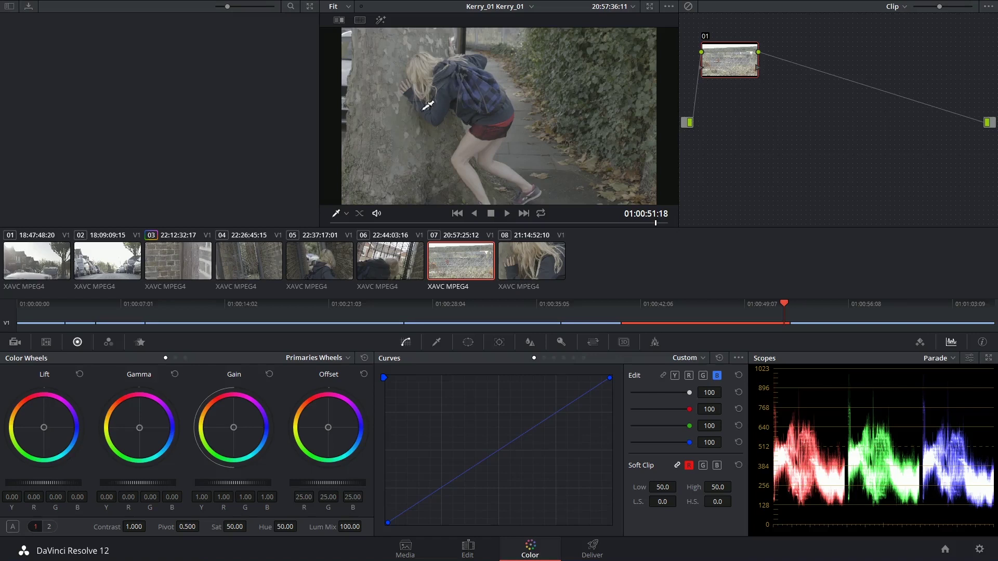
Grab still 1.7.1 from near the end of wide shot clip 07, then select close-up clip 08
click(522, 271)
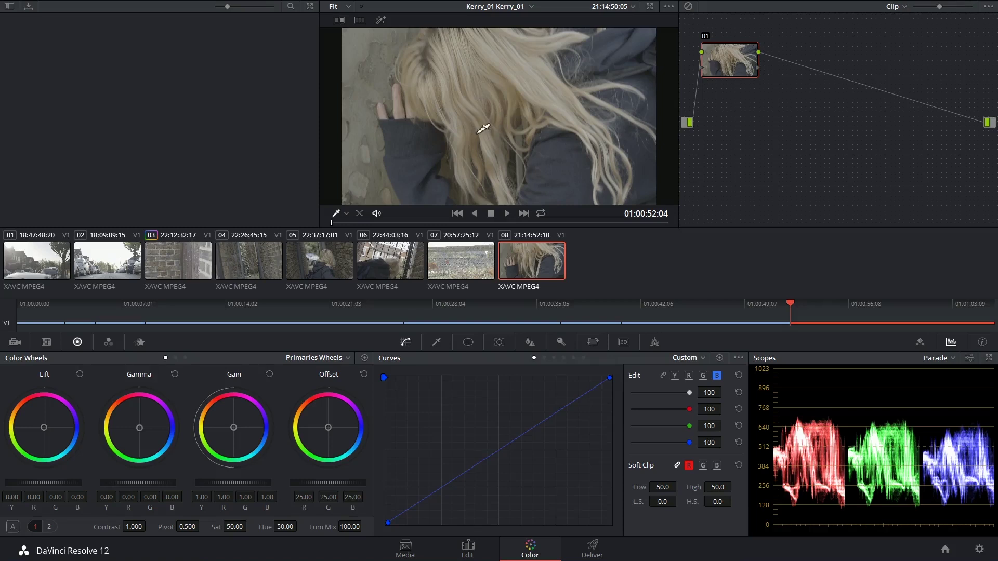
click(475, 261)
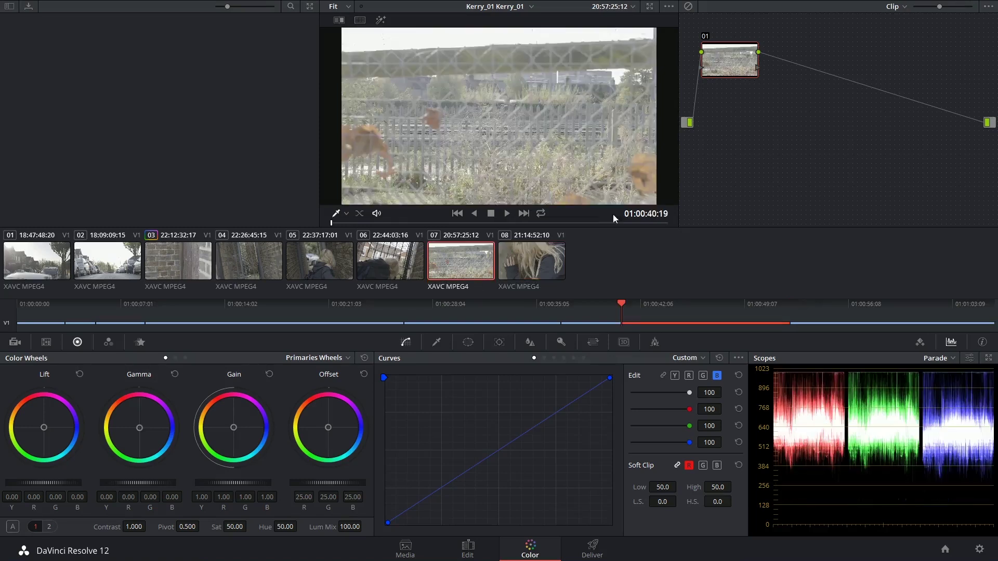
click(665, 224)
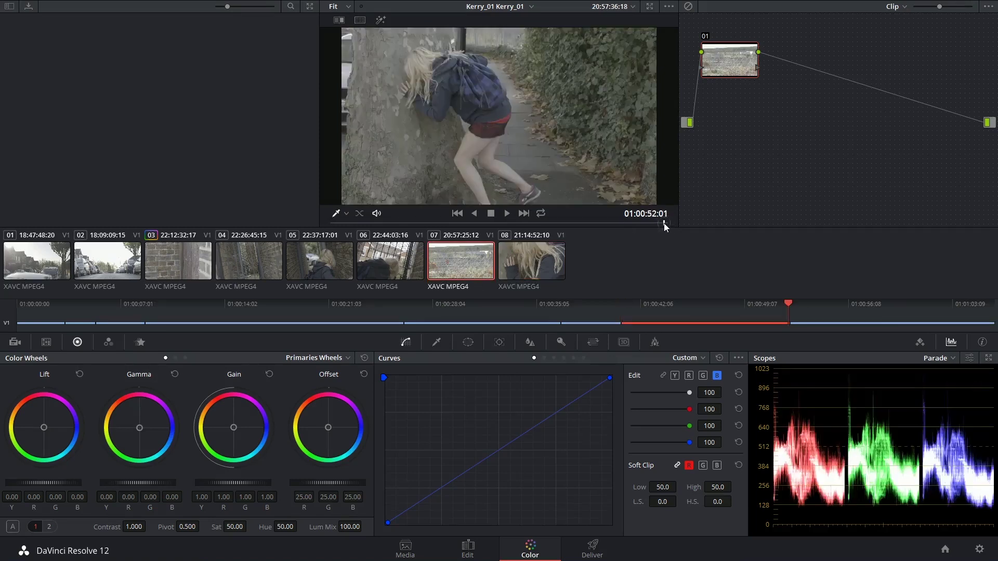
right_click(465, 71)
click(469, 79)
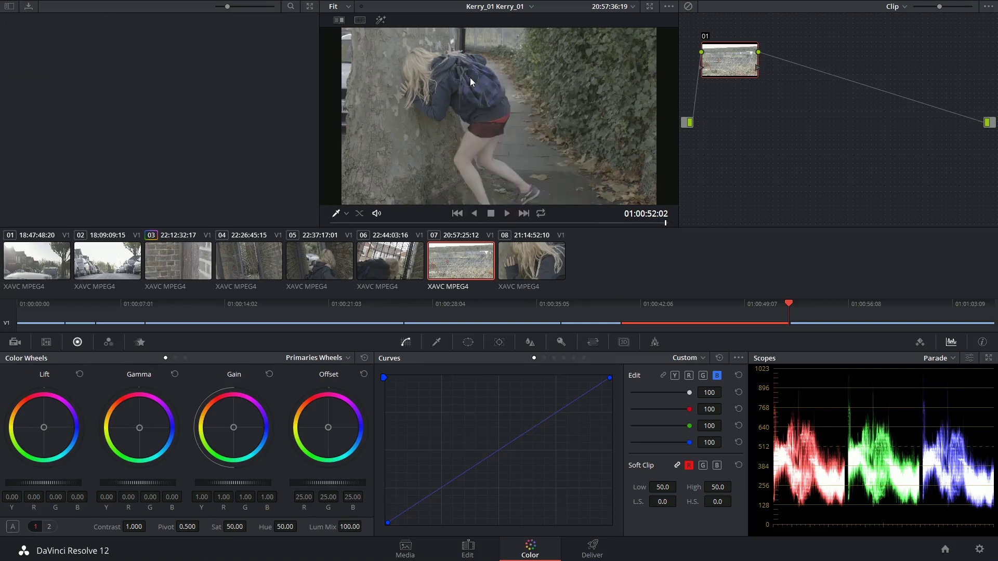
click(536, 267)
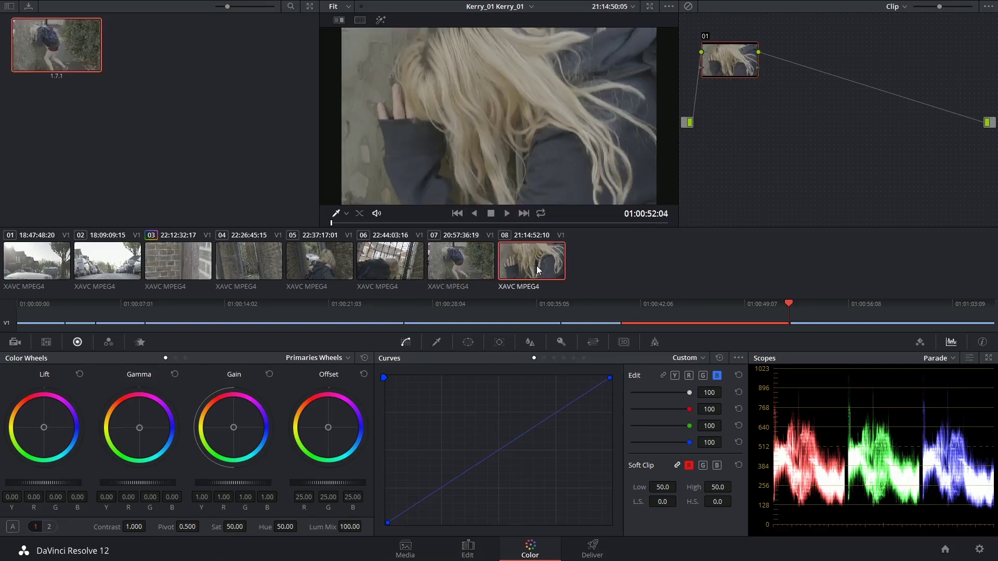
Split-screen compare clip 08 against still 1.7.1, sliding and inverting the wipe, then turn it off
double_click(73, 43)
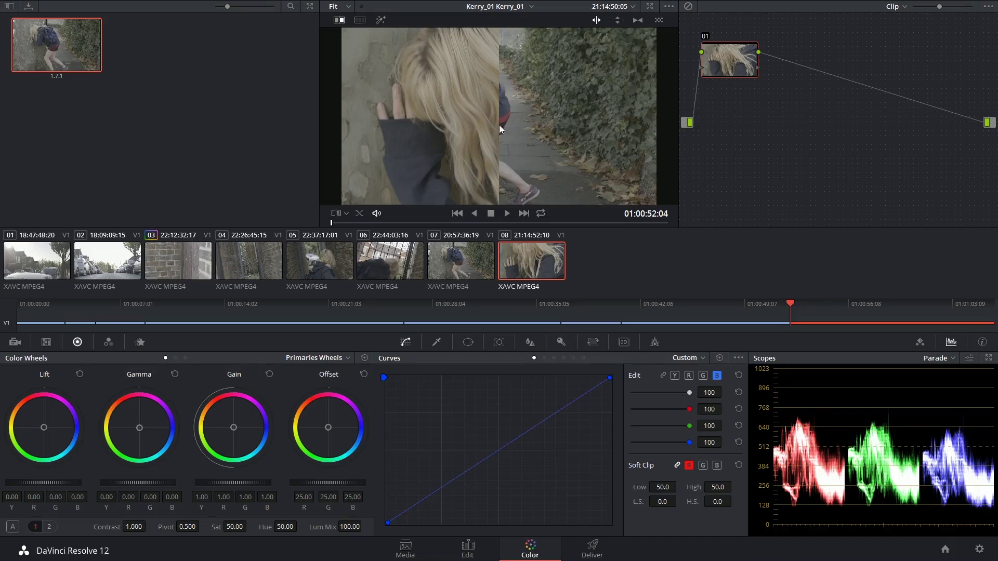
drag(499, 125, 358, 113)
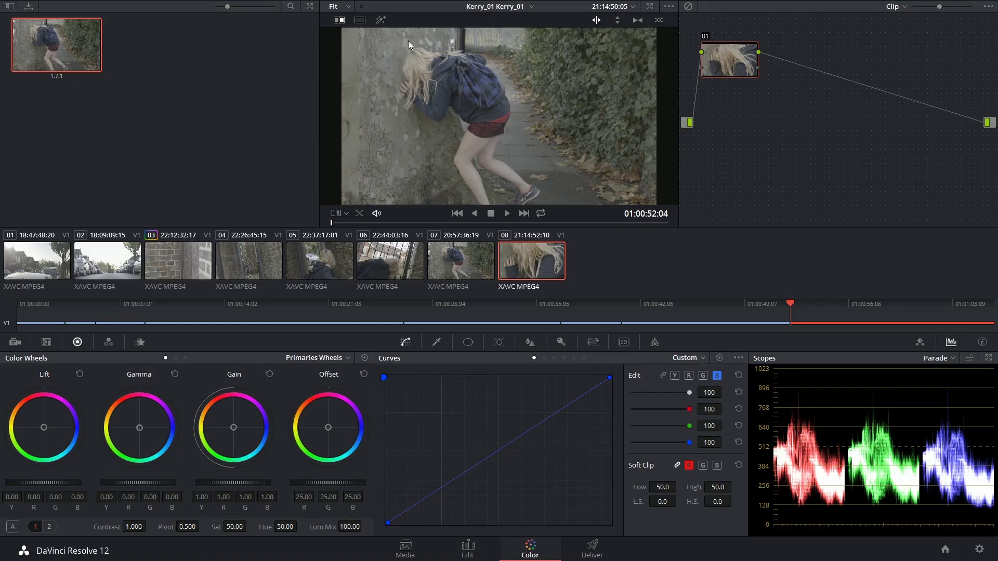
drag(360, 74, 659, 81)
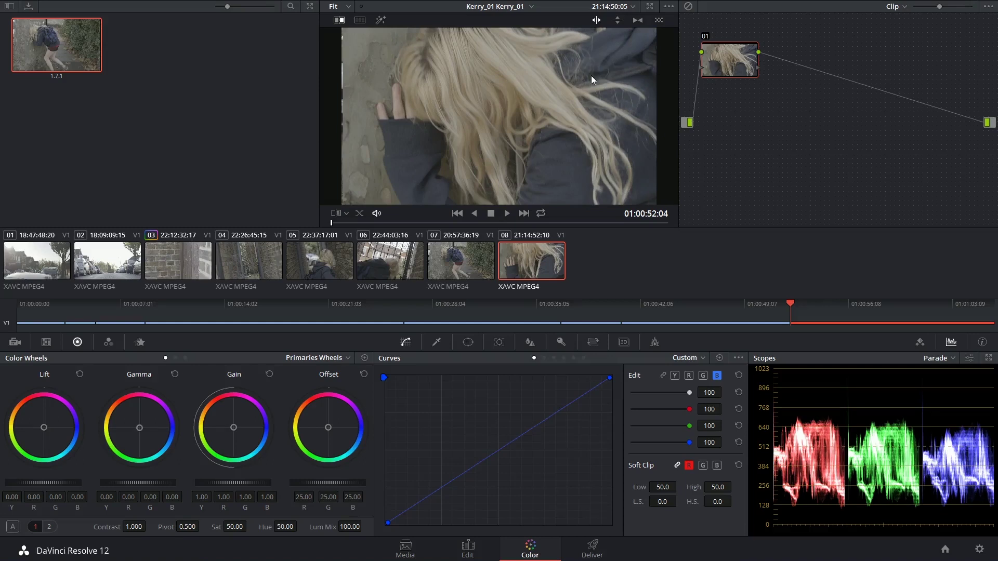
drag(341, 95, 592, 93)
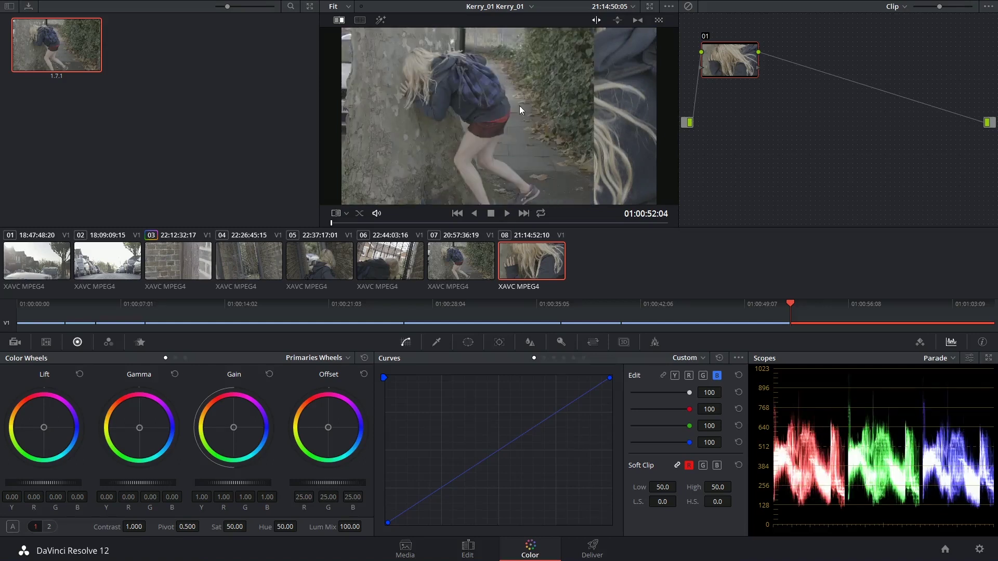
drag(591, 108, 334, 118)
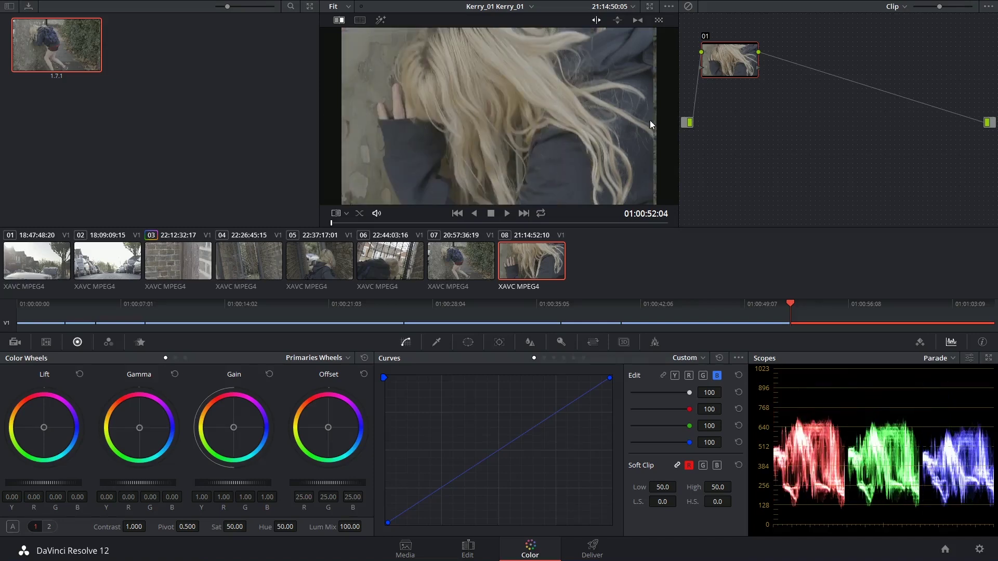
key(alt+w)
click(578, 118)
key(ctrl+w)
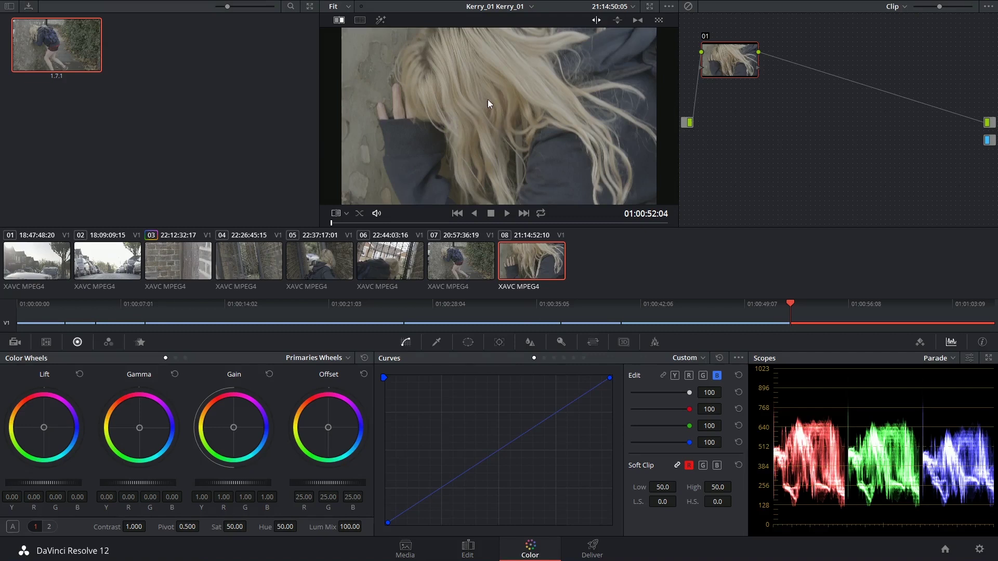
Grab still 1.8.1 of the close-up frame, then move near the end of wide shot clip 07
right_click(452, 120)
click(464, 128)
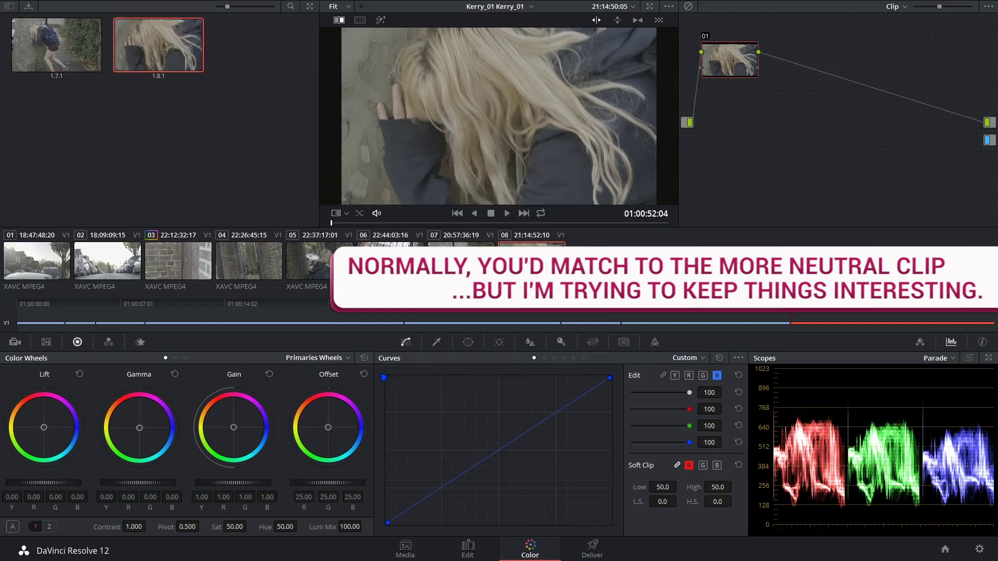
key(Up)
click(663, 223)
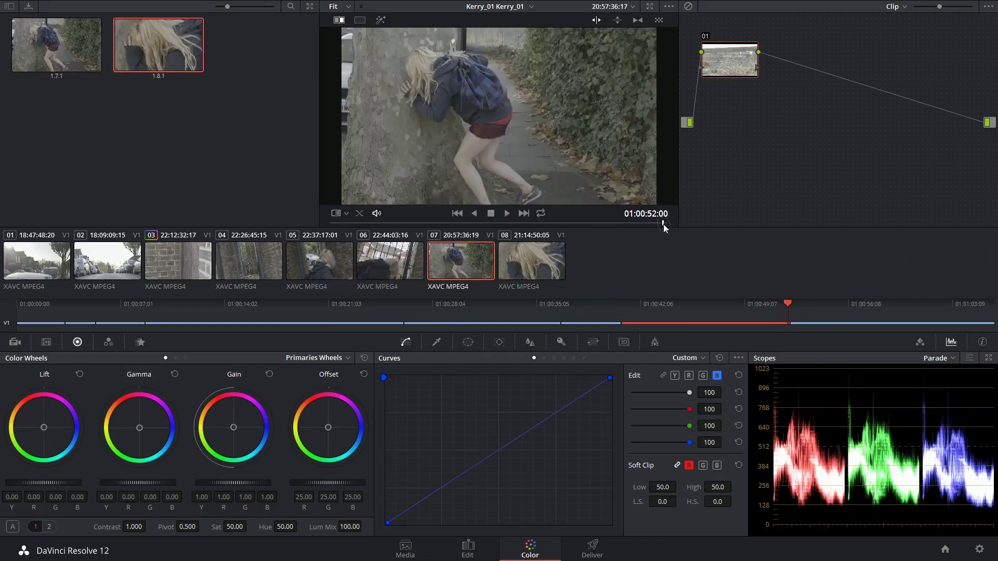
drag(663, 223, 668, 223)
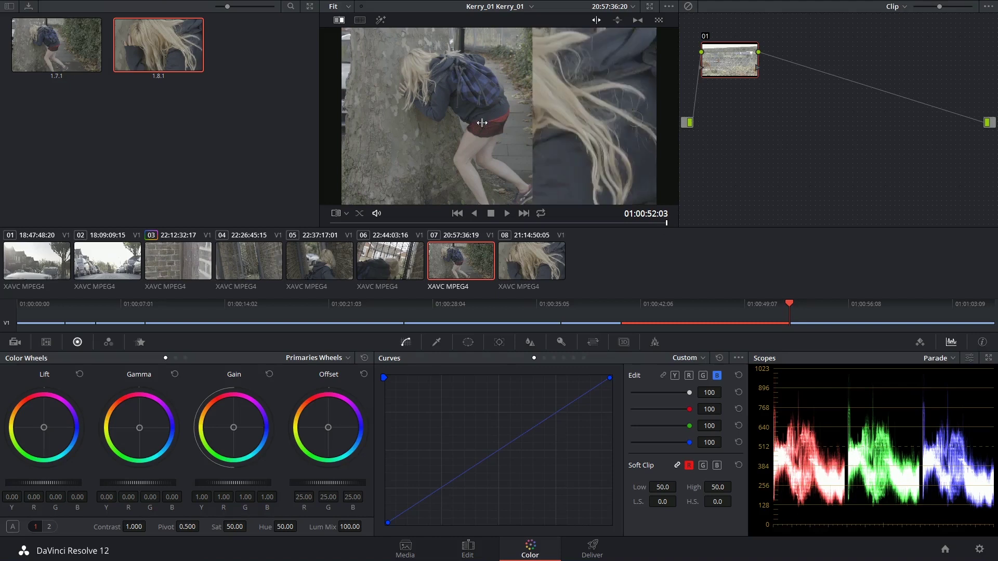
Toggle the Image Wipe repeatedly to compare the wide shot against close-up still 1.8.1
drag(482, 123, 398, 45)
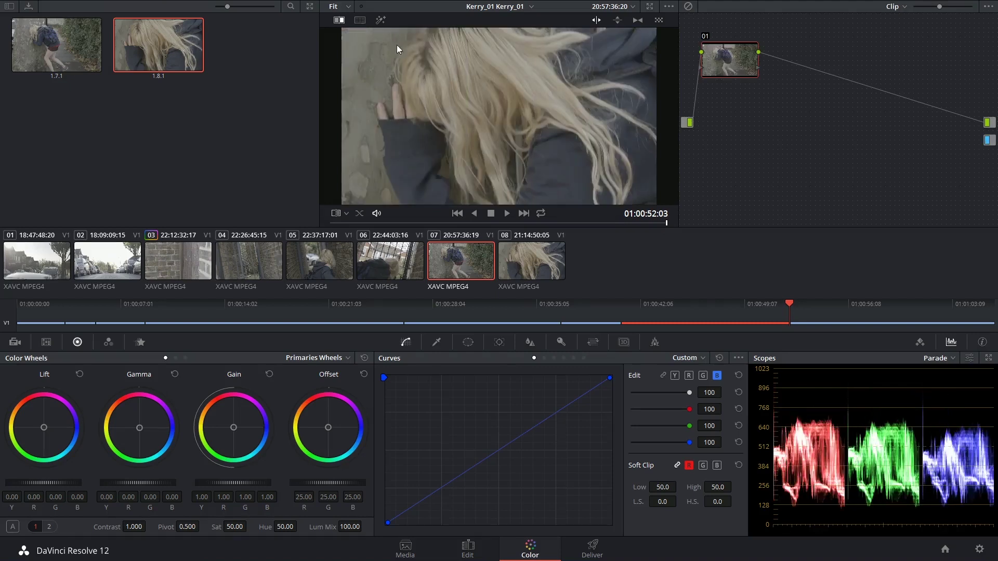
click(342, 22)
click(342, 23)
click(341, 23)
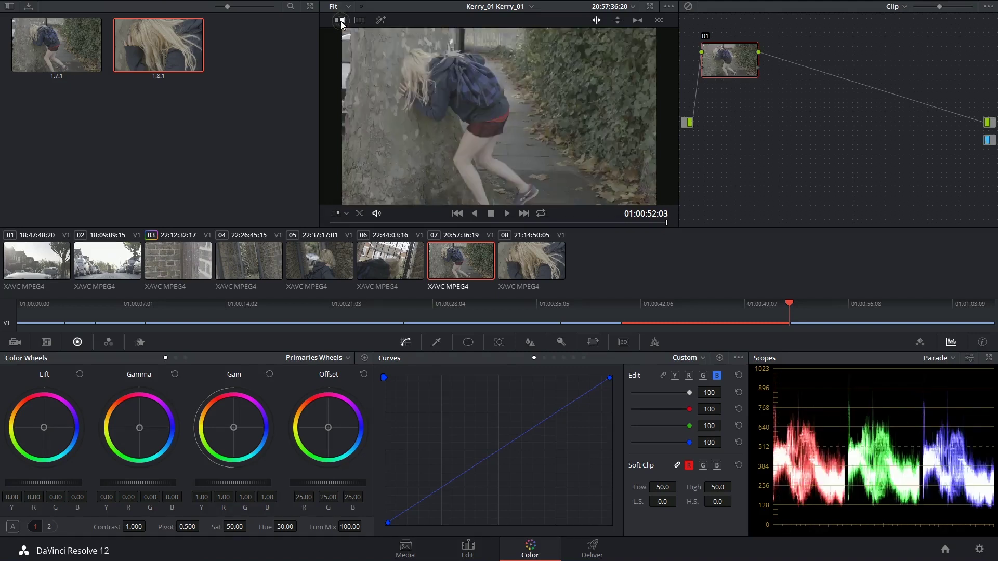
click(341, 22)
click(341, 22)
click(341, 23)
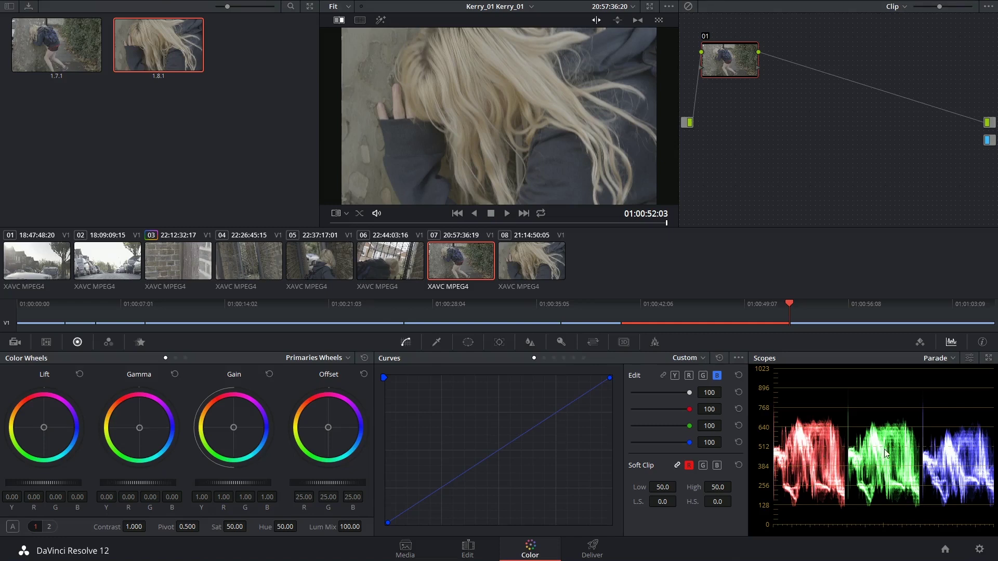
click(337, 20)
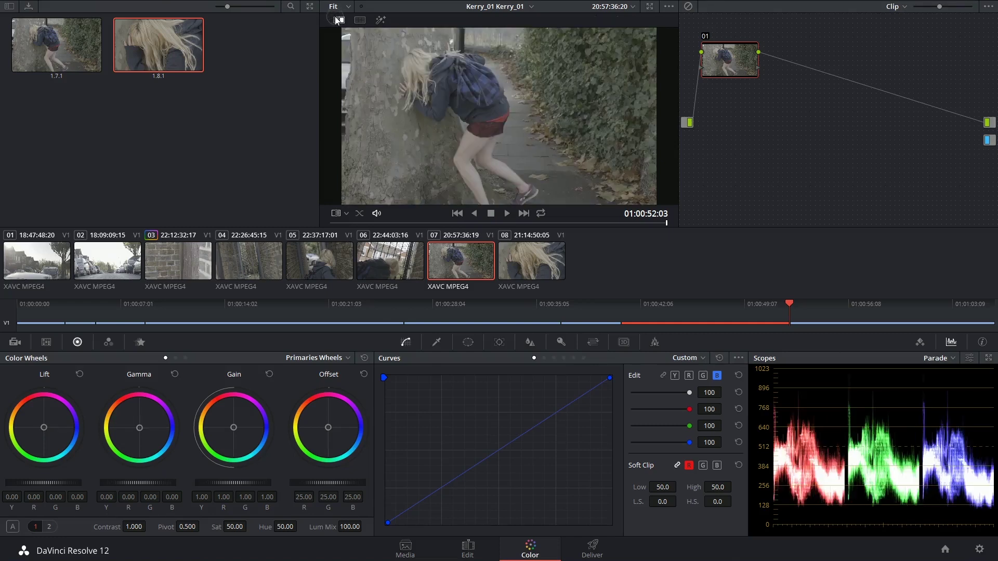
click(337, 20)
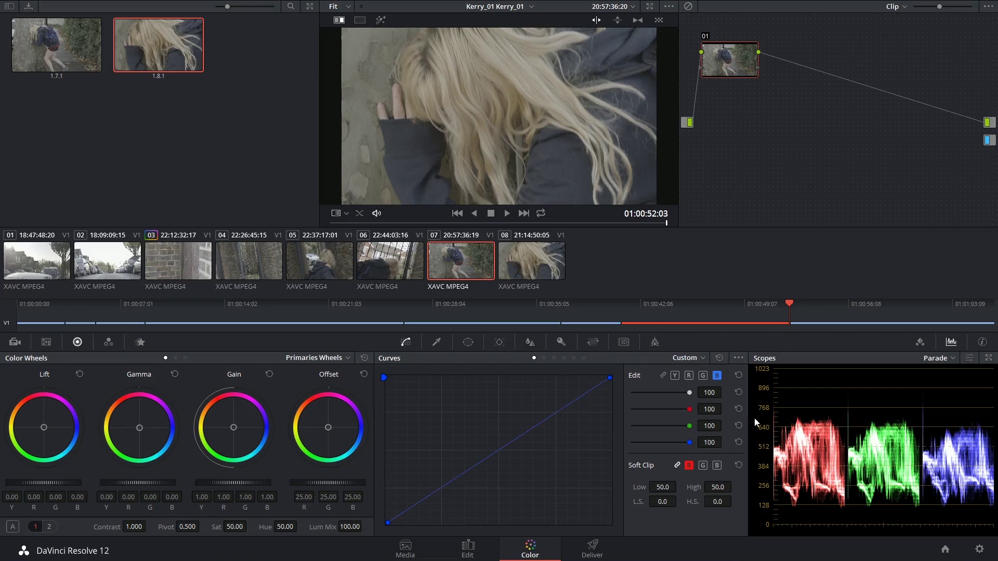
Pull the red and blue curves' highlight ends slightly down on the wide shot, then compare with still 1.8.1
click(339, 19)
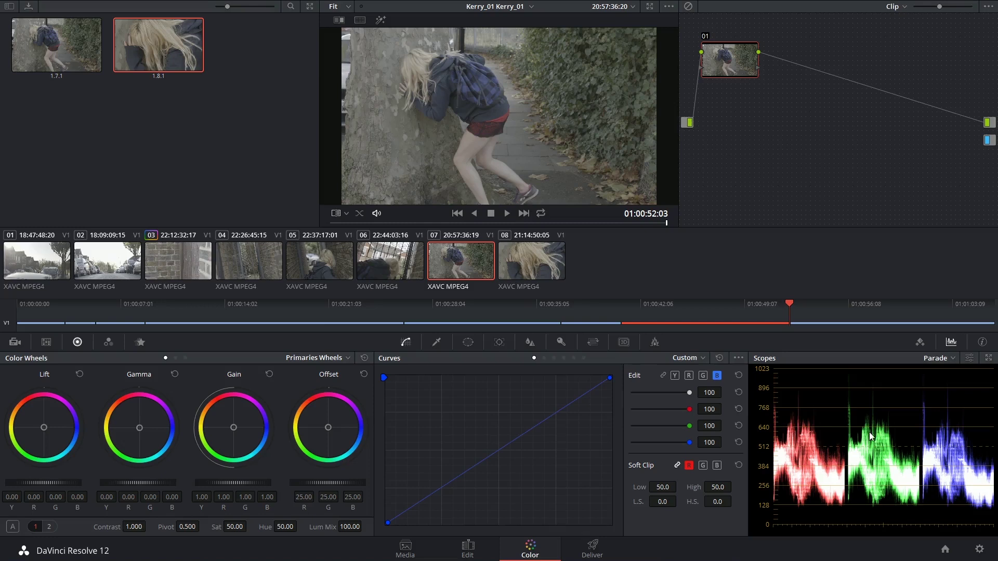
click(689, 376)
drag(610, 381, 608, 379)
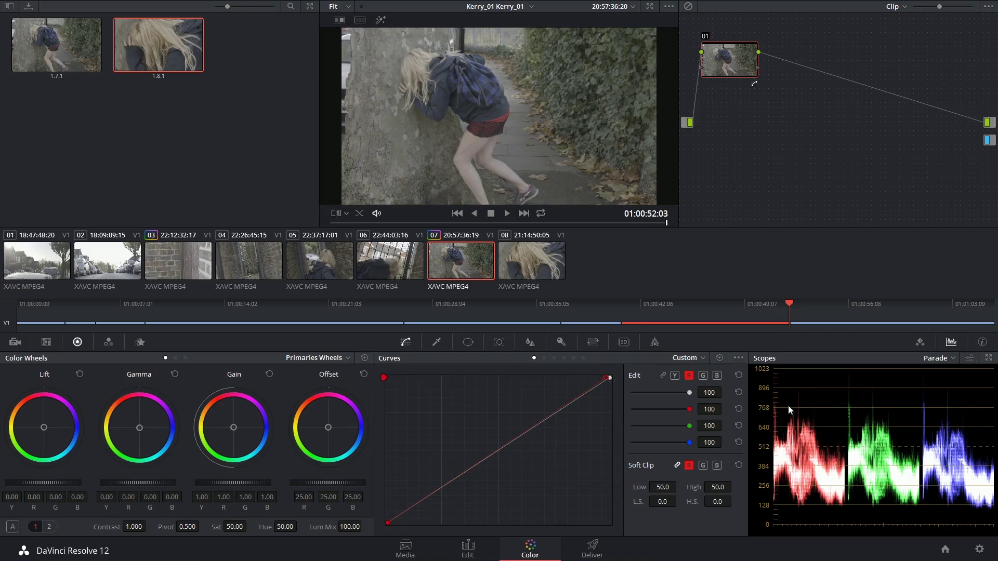
click(718, 375)
drag(612, 383, 613, 382)
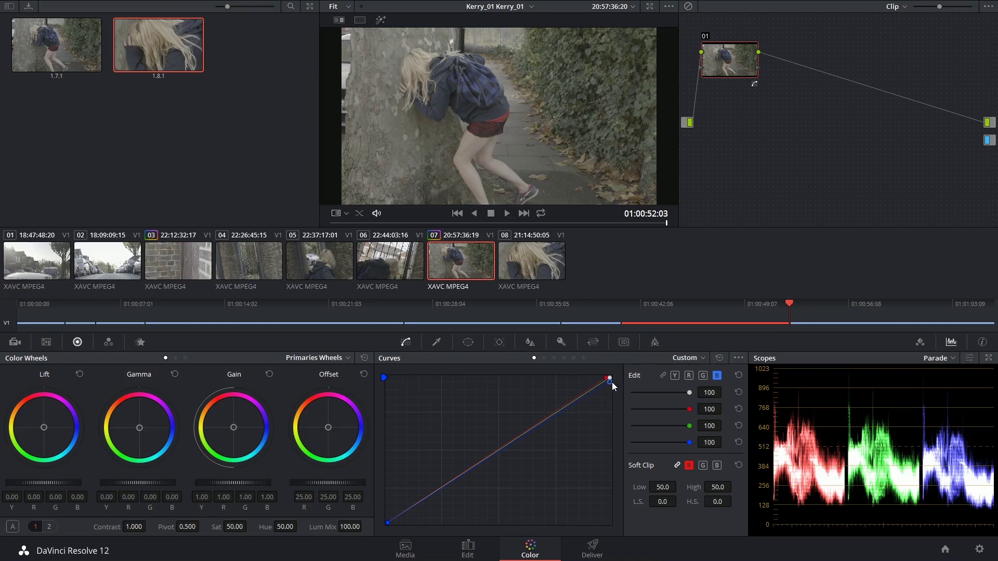
click(339, 21)
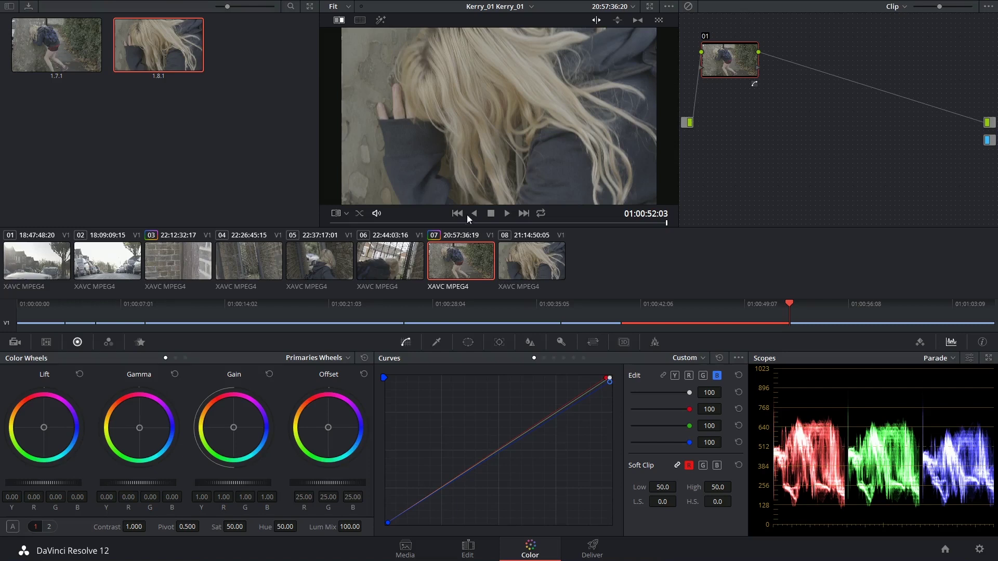
click(338, 22)
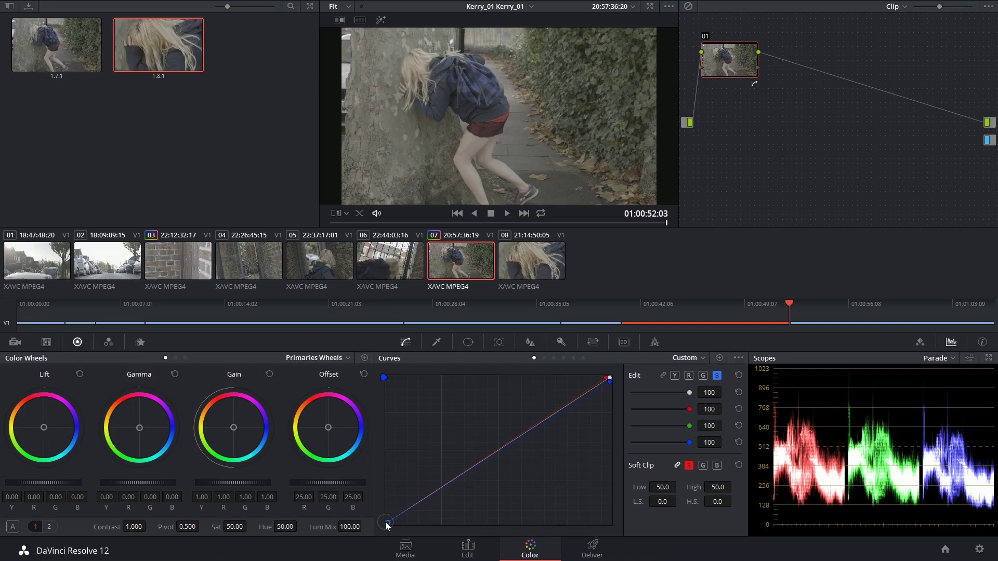
drag(385, 522, 386, 524)
click(338, 19)
click(338, 20)
click(338, 20)
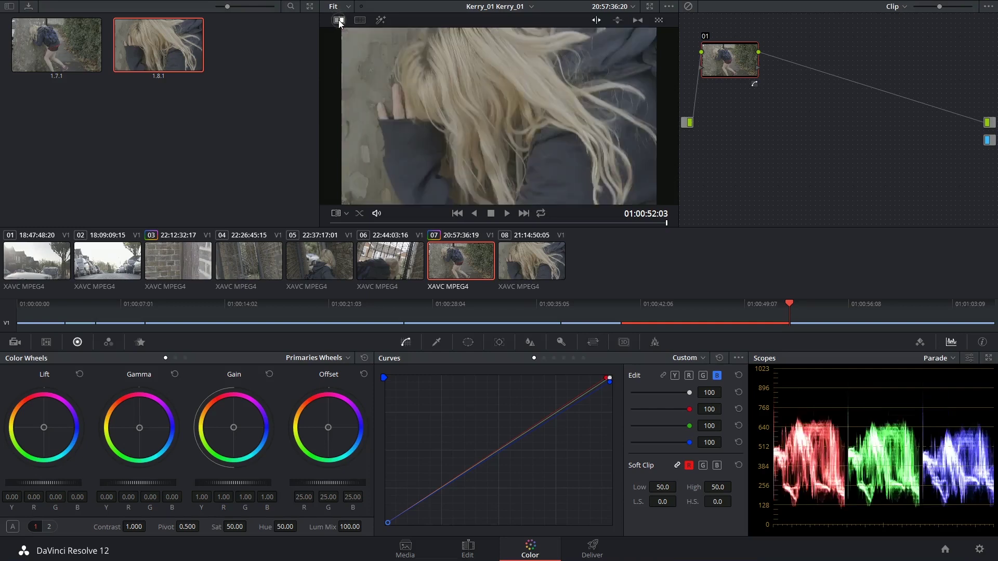
click(338, 20)
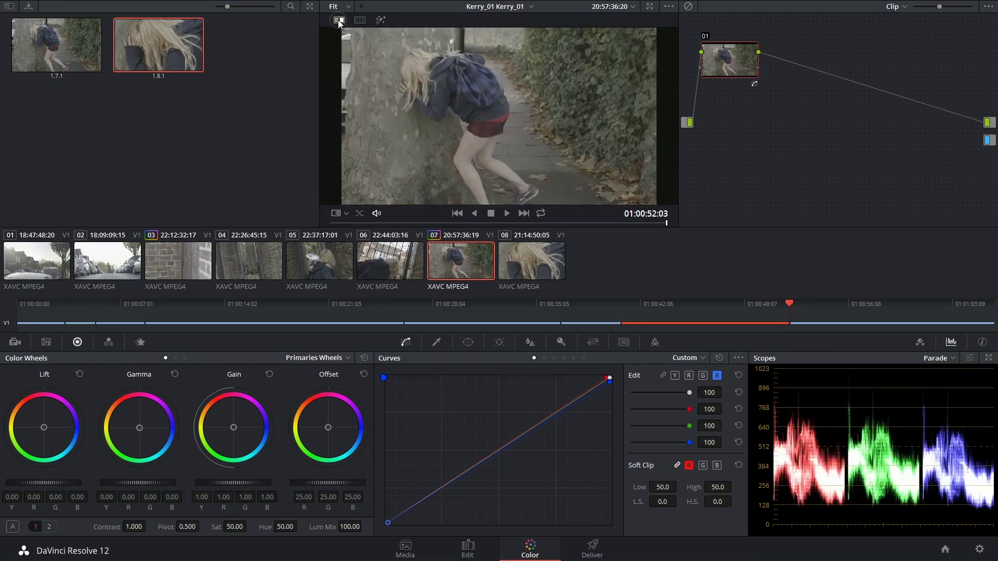
click(339, 21)
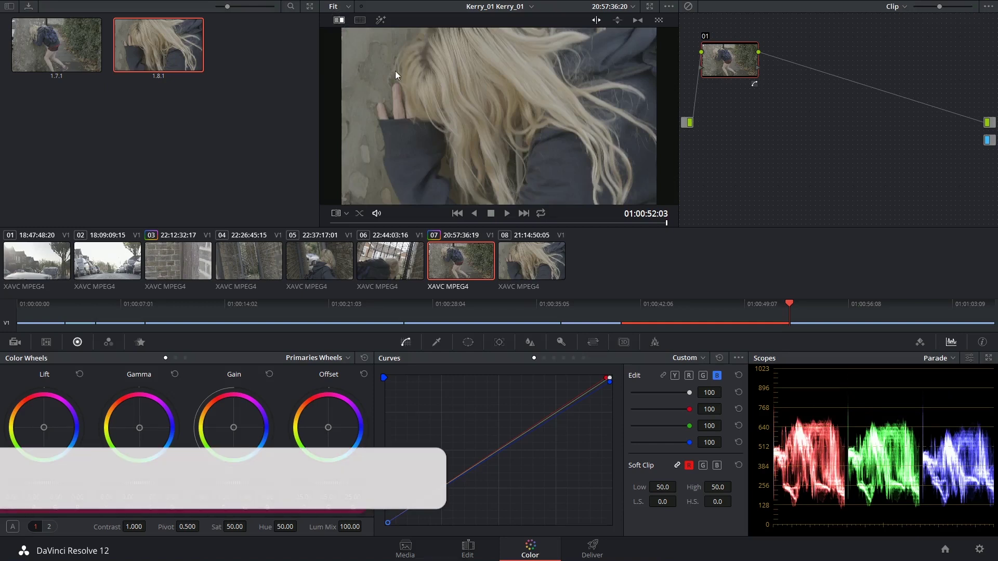
Turn off the still wipe, select close-up clip 08 and play it
key(ctrl+w)
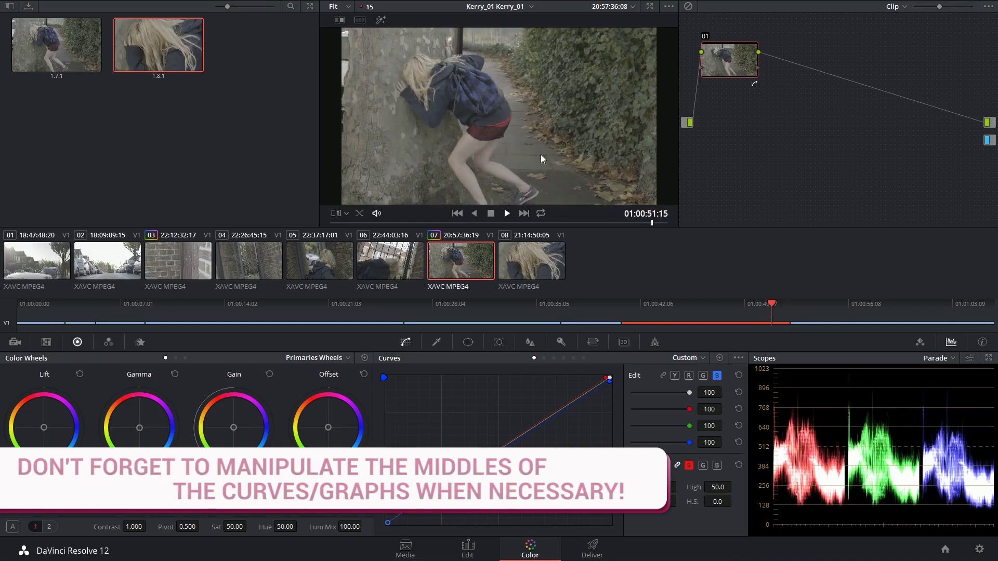
key(Down)
key(space)
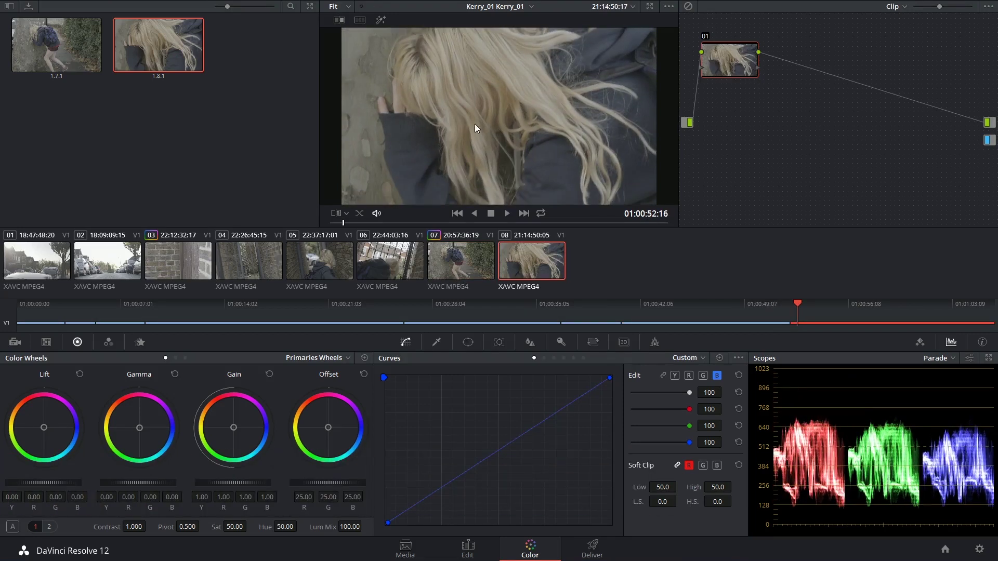